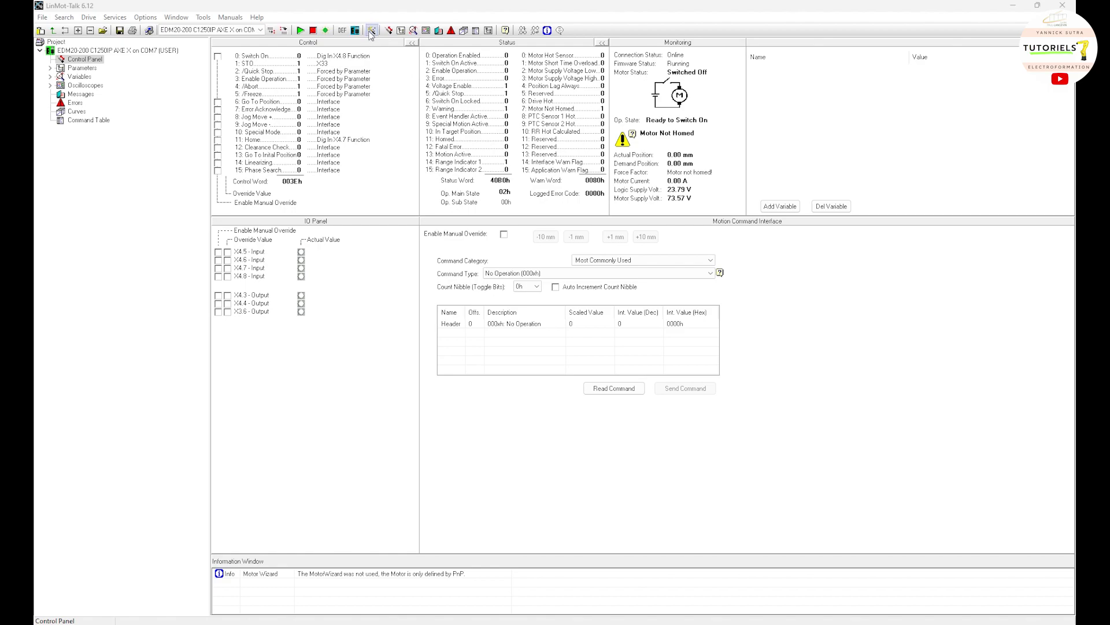
Launch the Motor Wizard for the connected drive
left_click(371, 31)
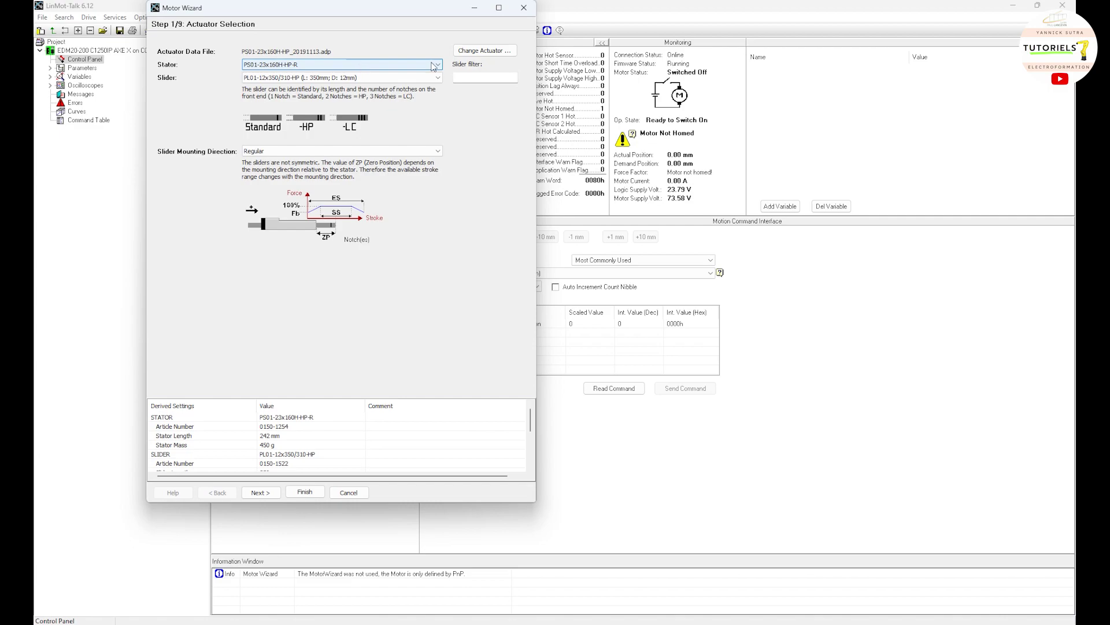
Browse the LinMot linear motor actuator data files in the PS01-23x160x folder, closing the file selection without choosing one
left_click(499, 52)
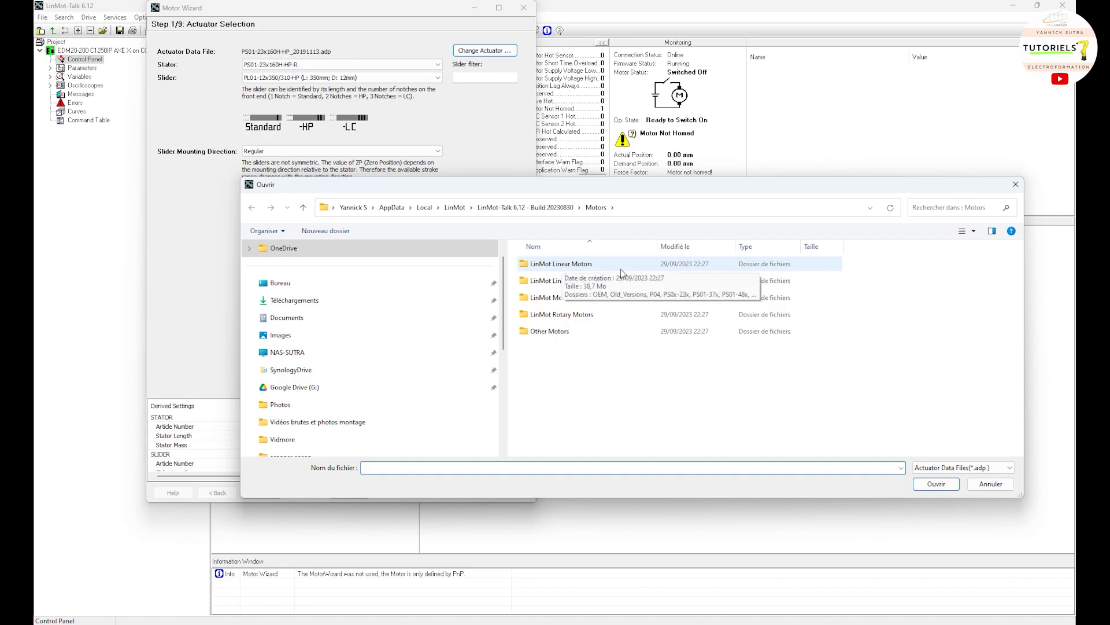
double_click(578, 266)
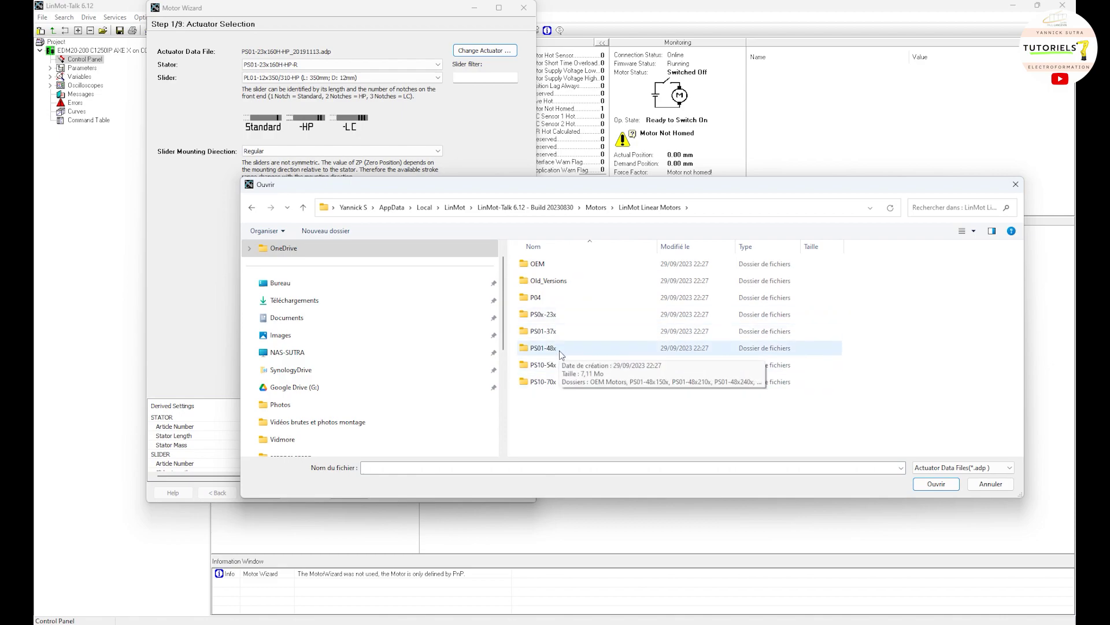
double_click(551, 319)
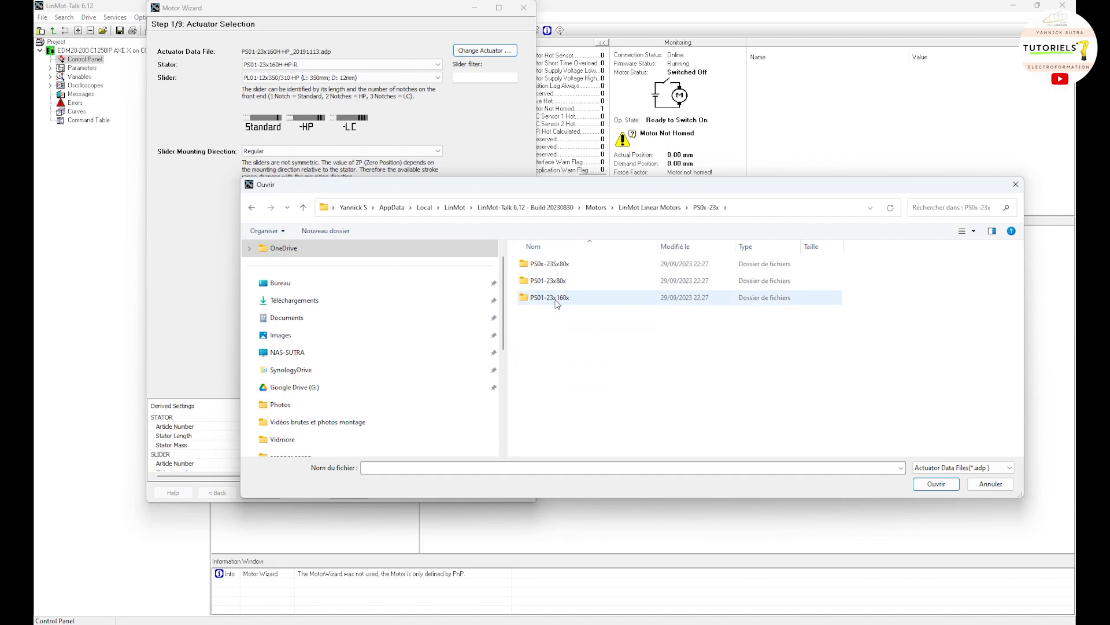
double_click(554, 299)
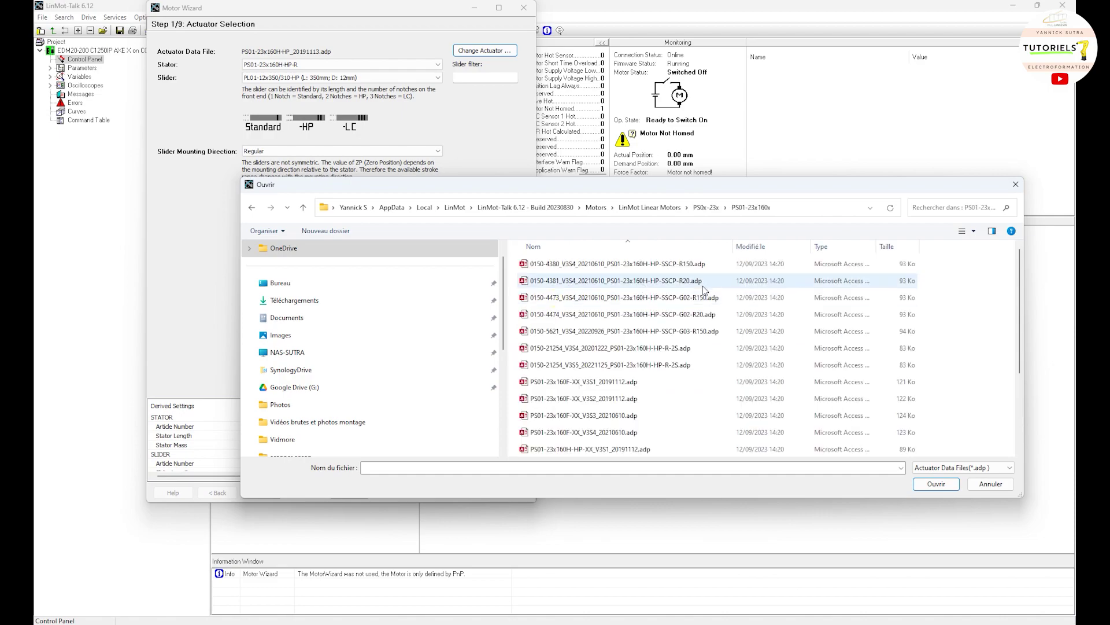
scroll(688, 344, "down", 1)
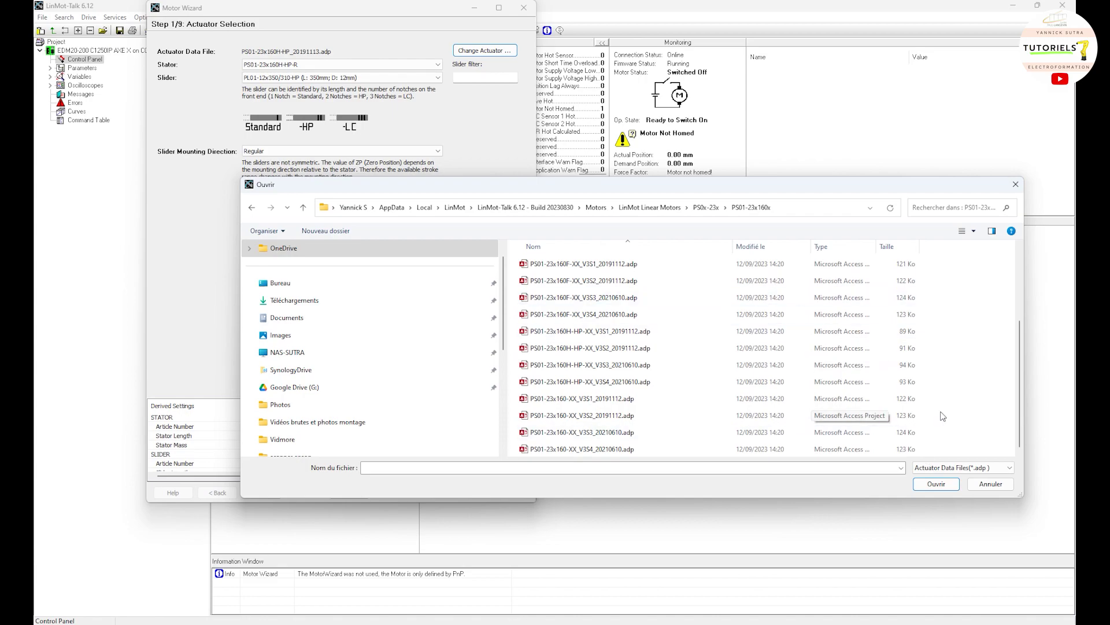
left_click(1015, 184)
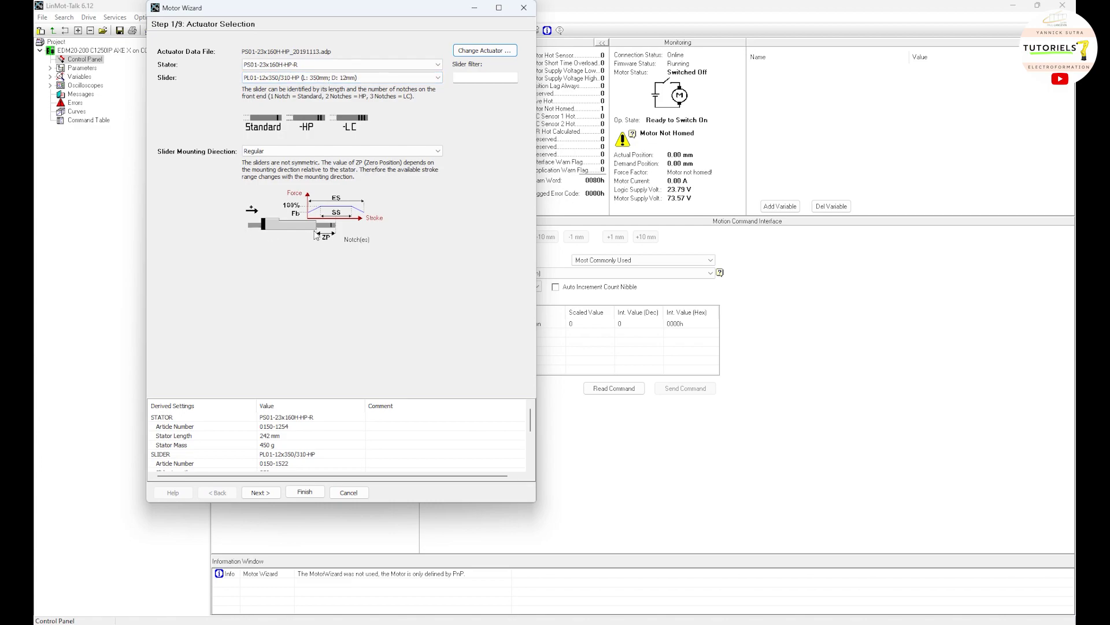
Choose slider PL01-12x350/310-HP with Regular mounting direction and proceed to the drive settings
left_click(397, 80)
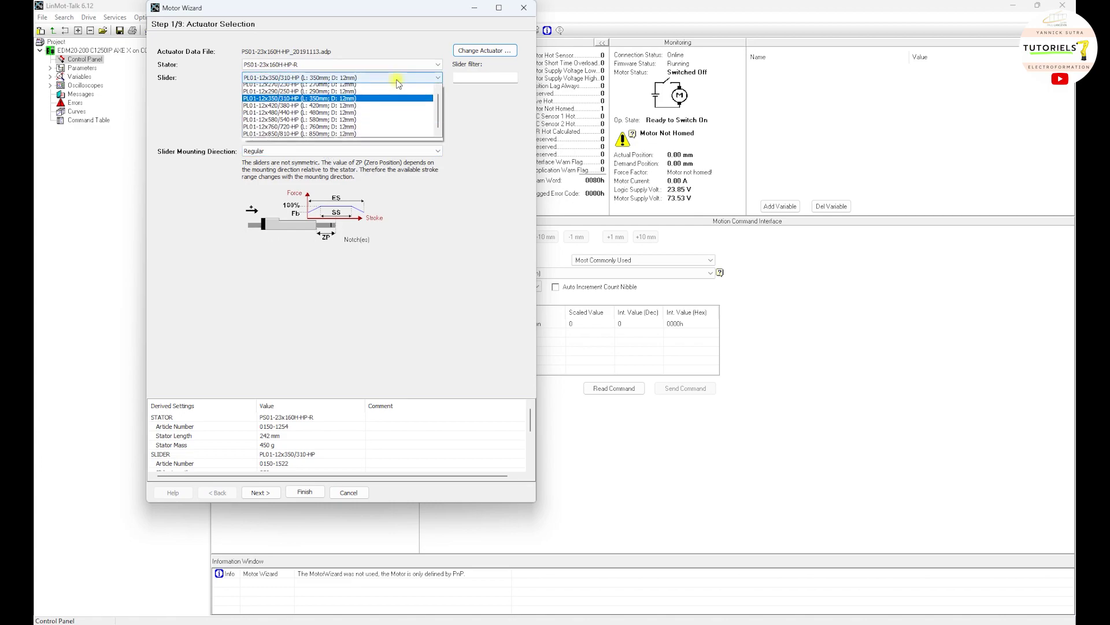
left_click(382, 104)
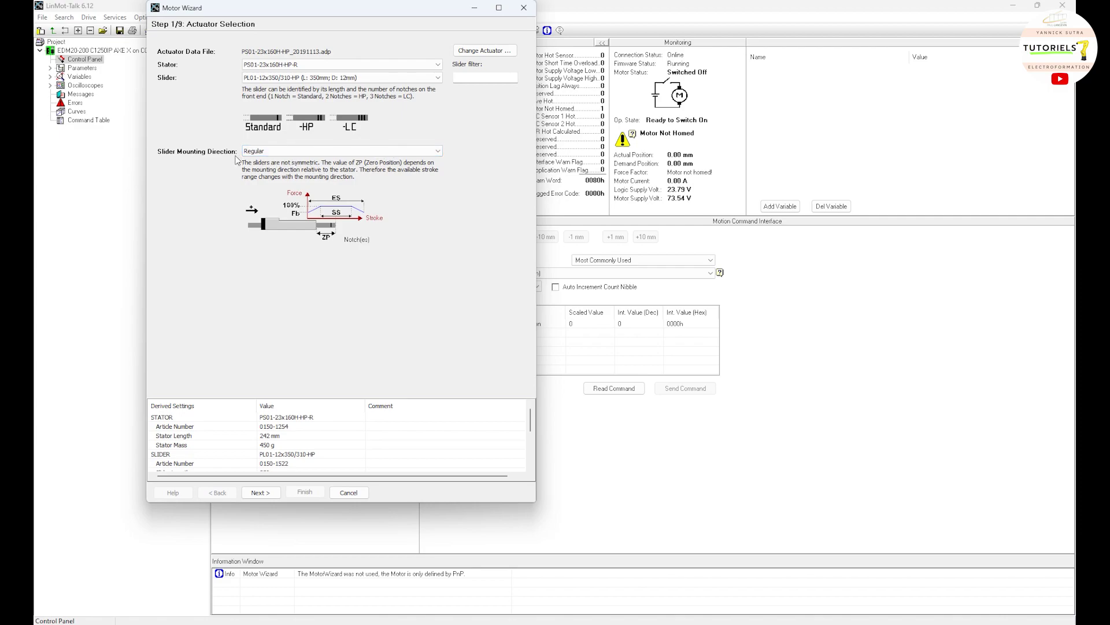
left_click(282, 152)
left_click(281, 155)
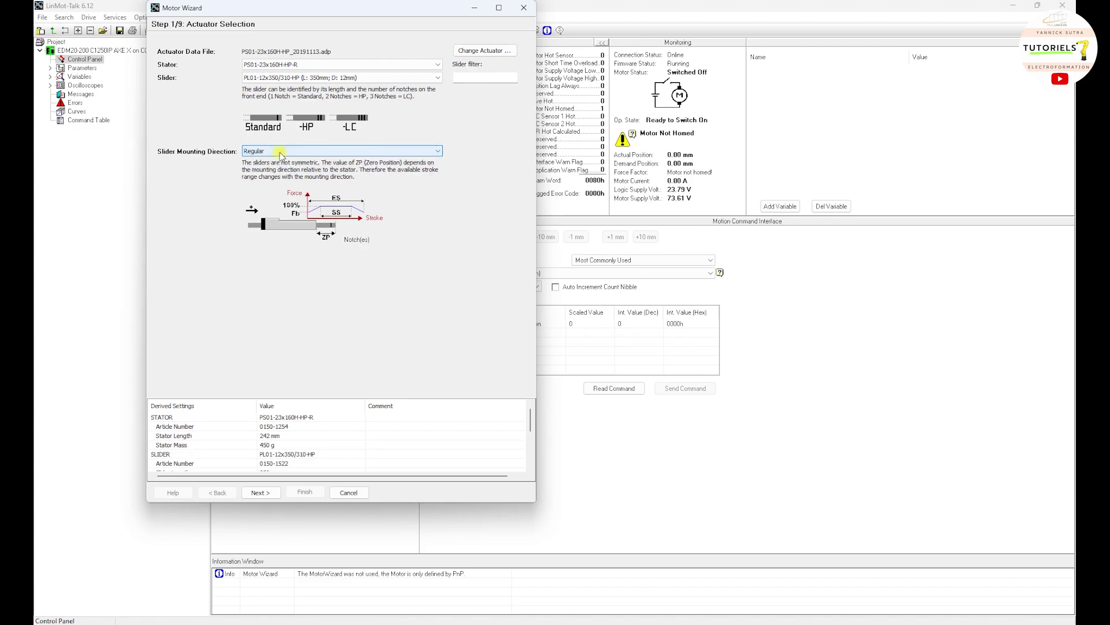
left_click(278, 155)
left_click(278, 155)
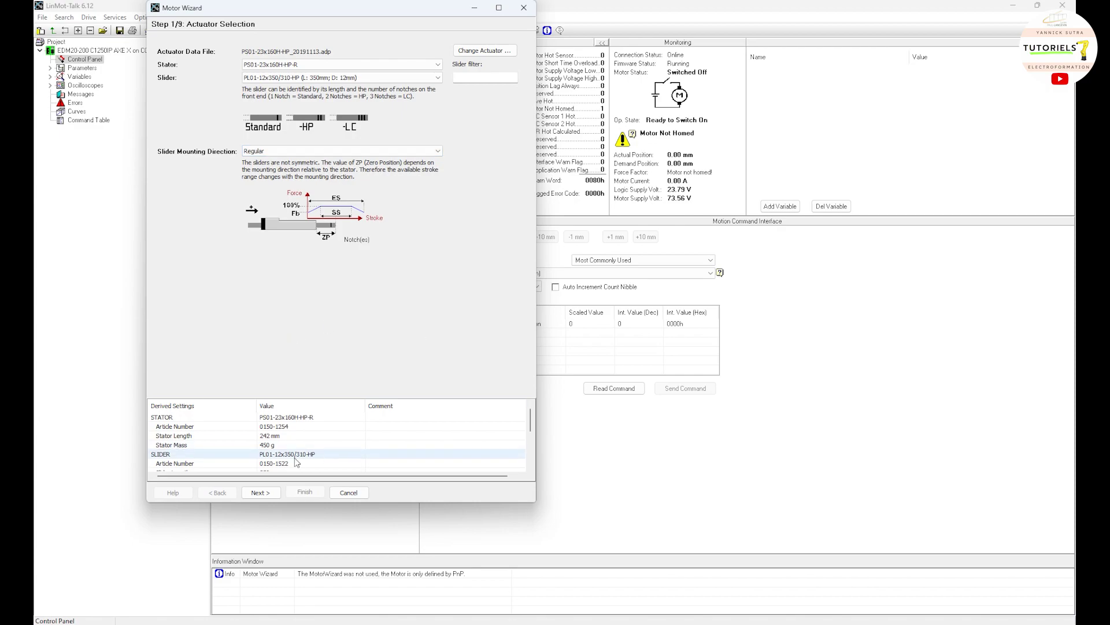
left_click(263, 495)
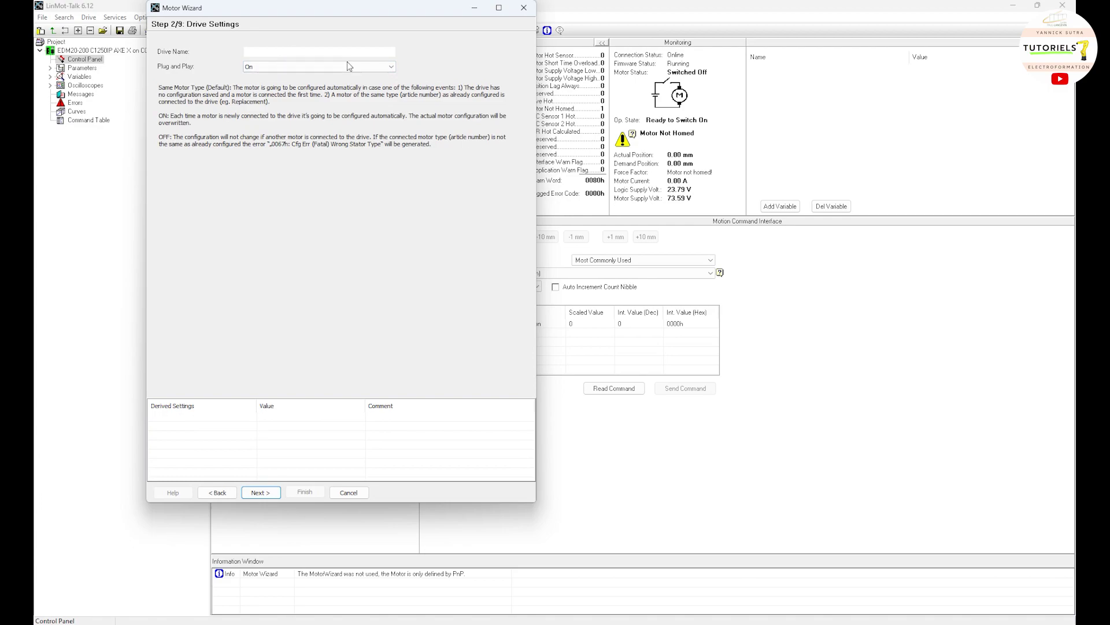
Leave the drive name empty and Plug and Play On, and proceed to the extension cable setup
left_click(275, 53)
left_click_drag(320, 7, 435, 49)
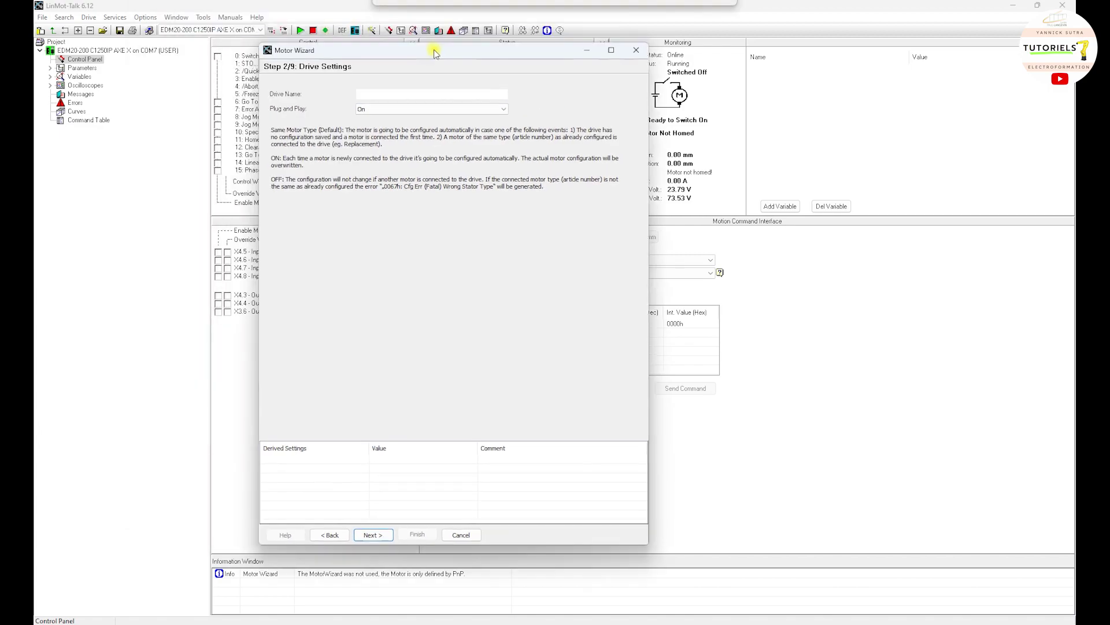
left_click(377, 536)
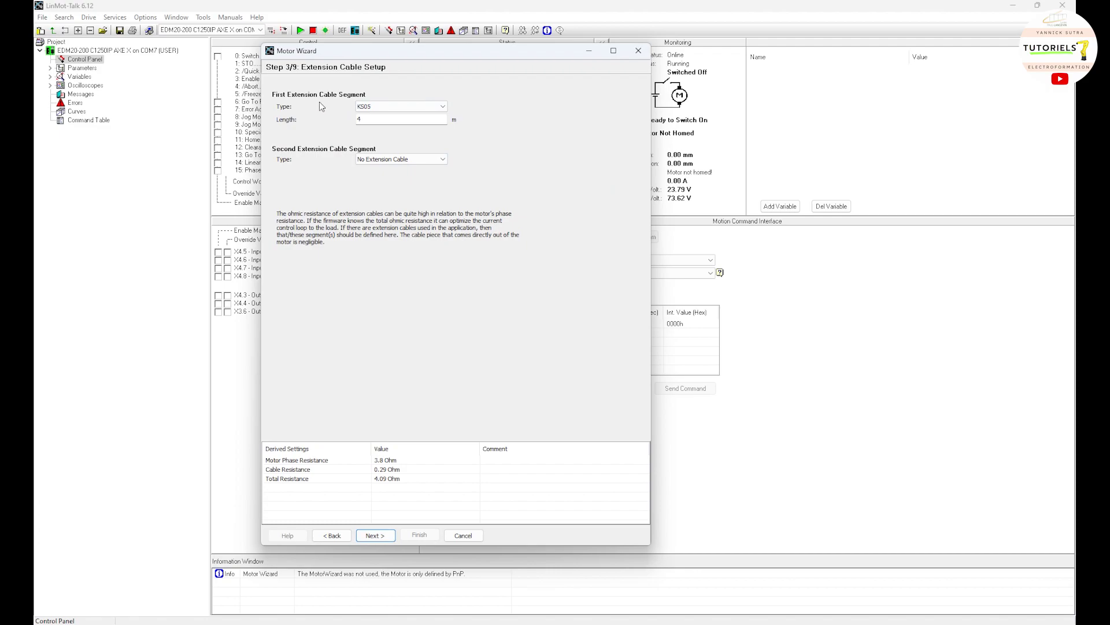
Keep KS05 as the first extension cable type and proceed to the external position sensor settings
left_click(386, 107)
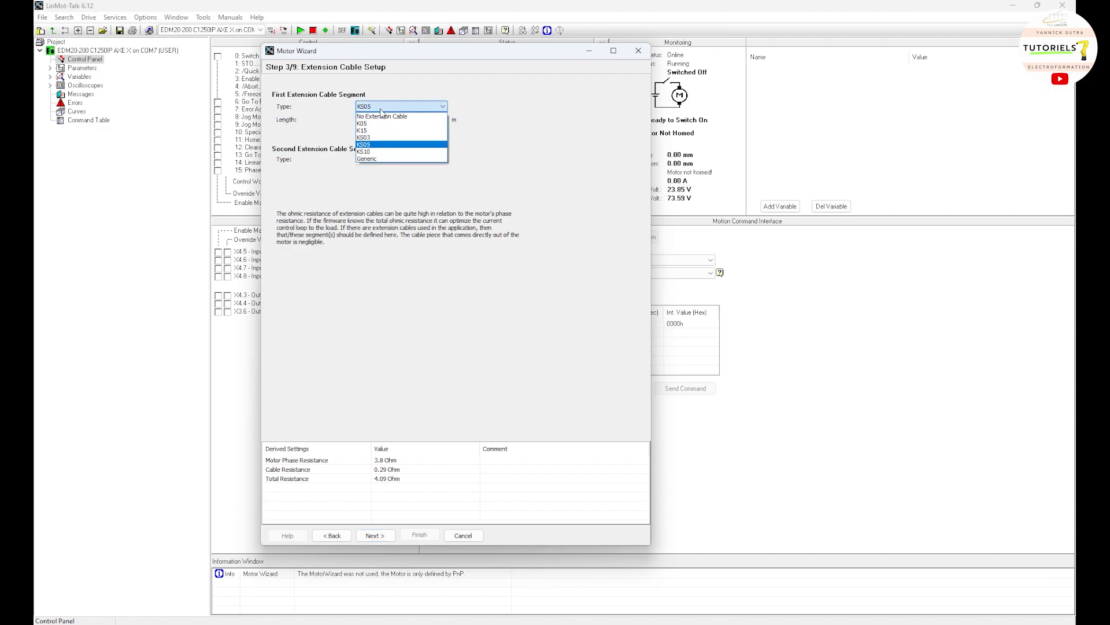
left_click(383, 109)
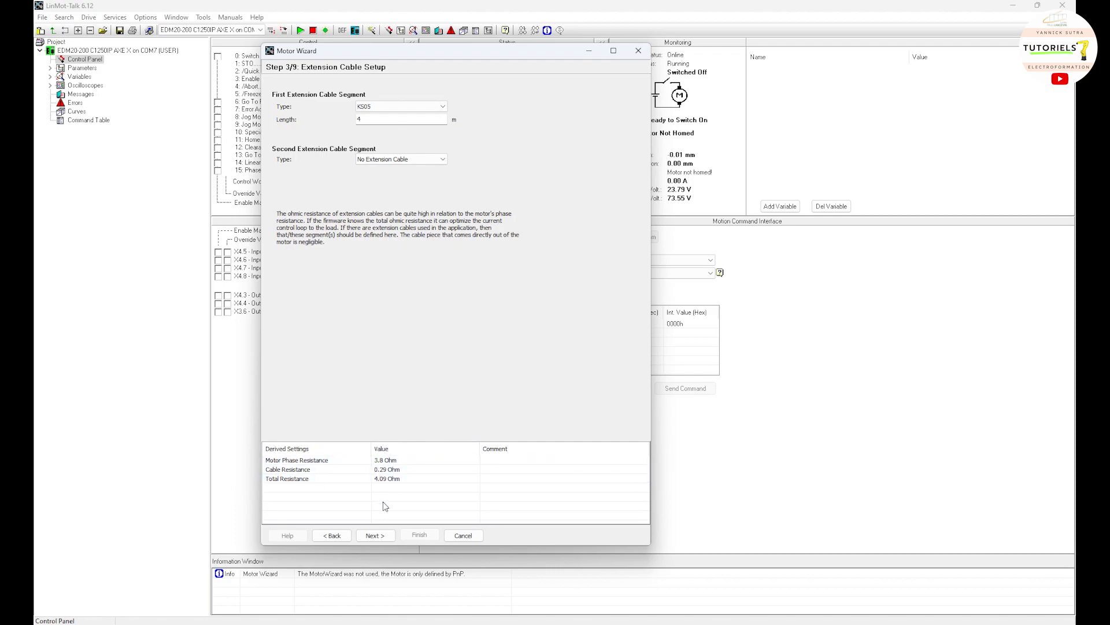
left_click(374, 535)
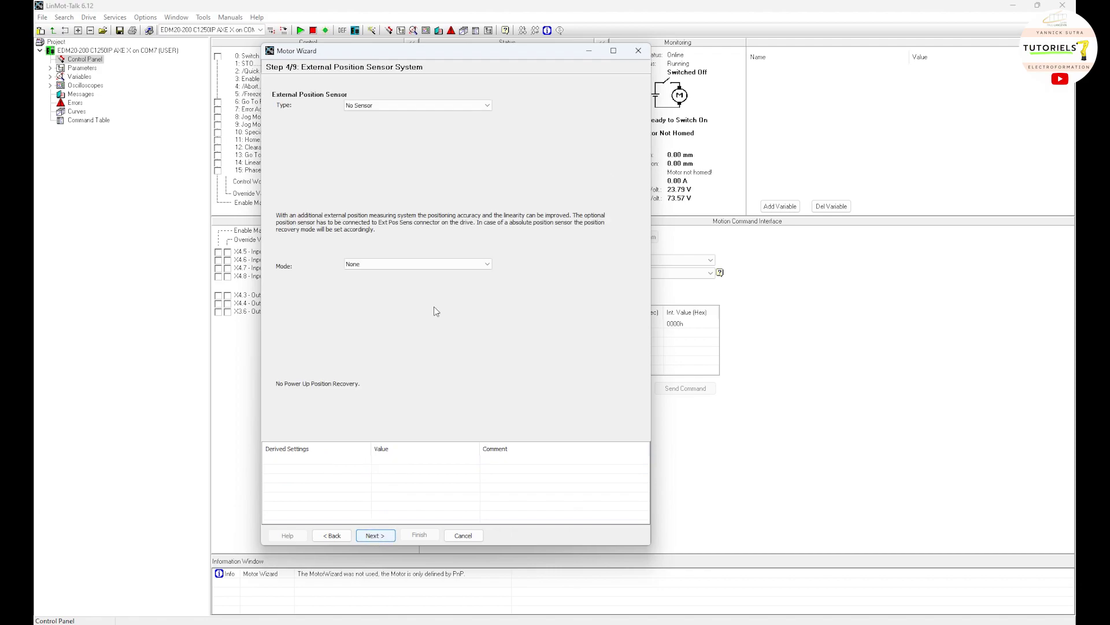
Keep the external position sensor as No Sensor with mode None, and proceed to the feed forward parameters
left_click(402, 109)
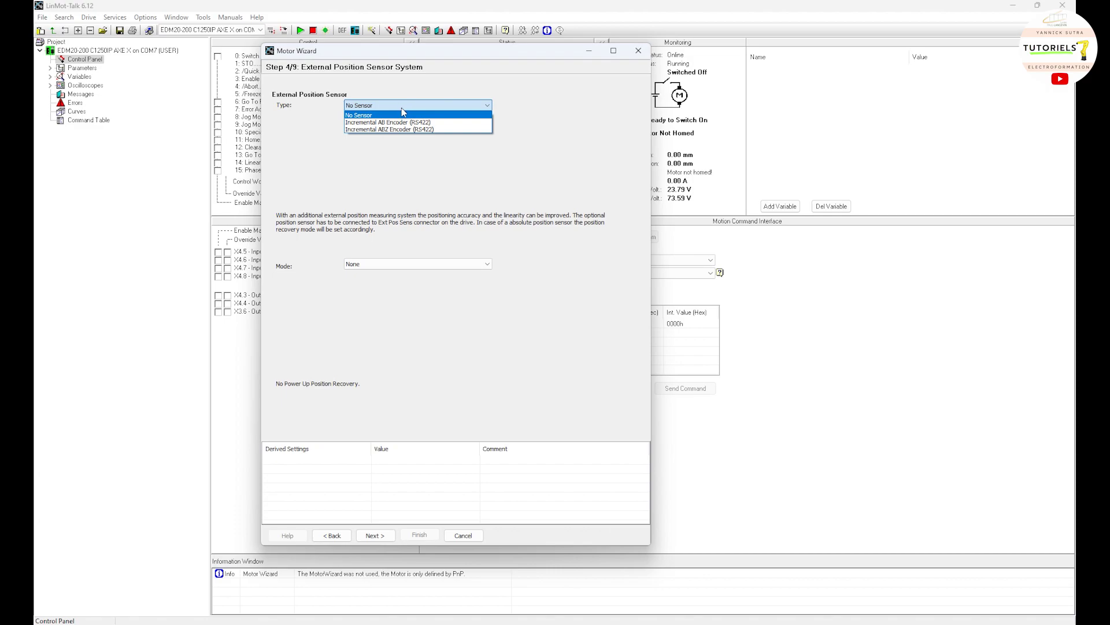
left_click(409, 107)
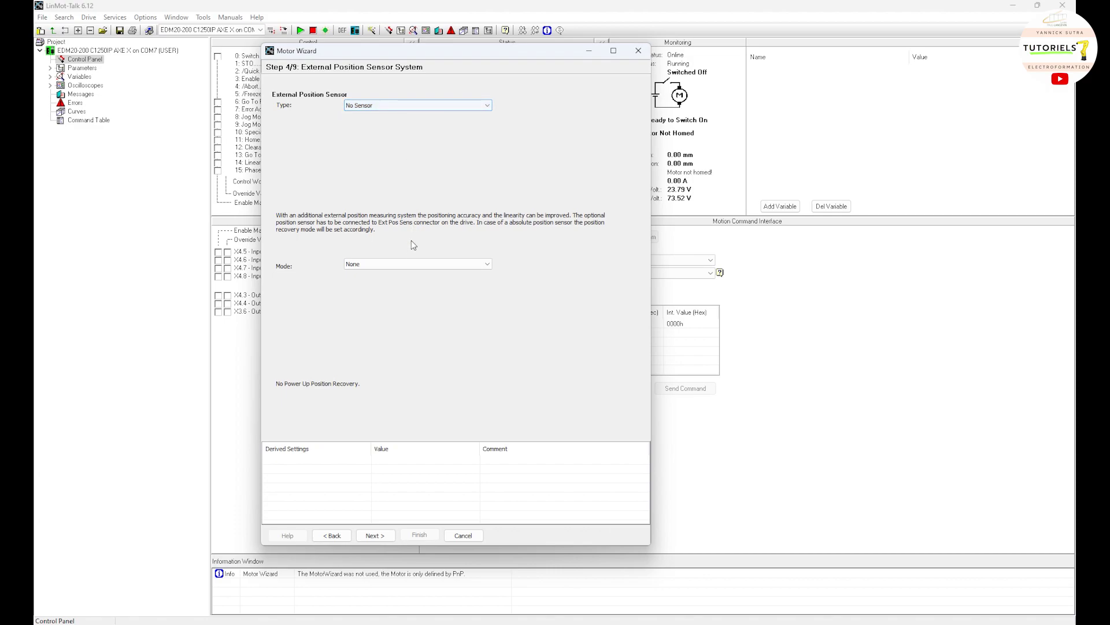
left_click(366, 265)
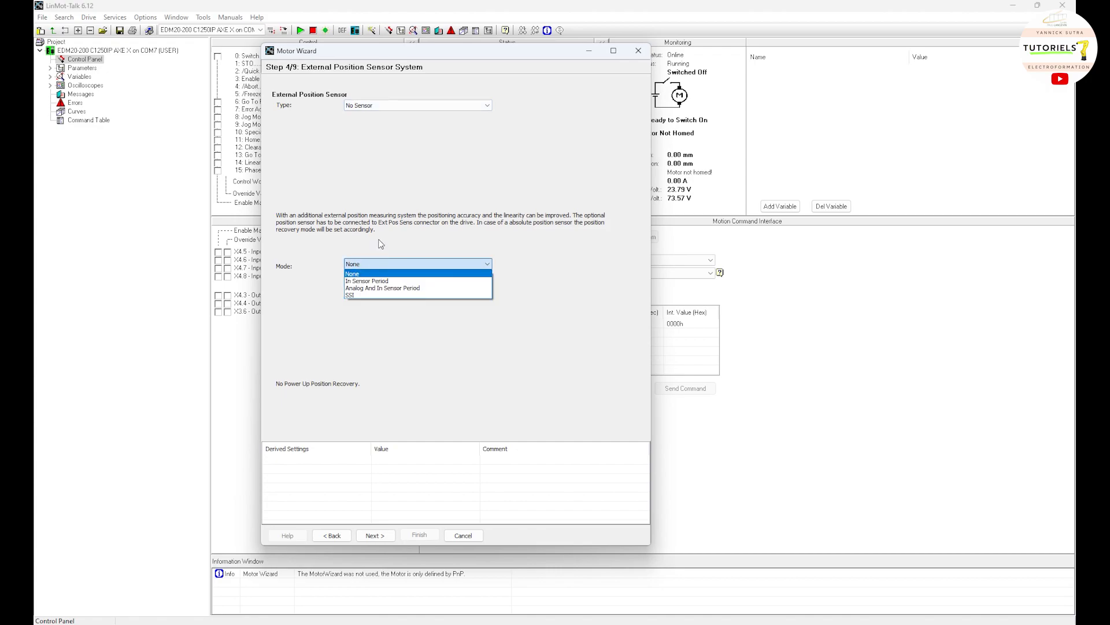
left_click(387, 216)
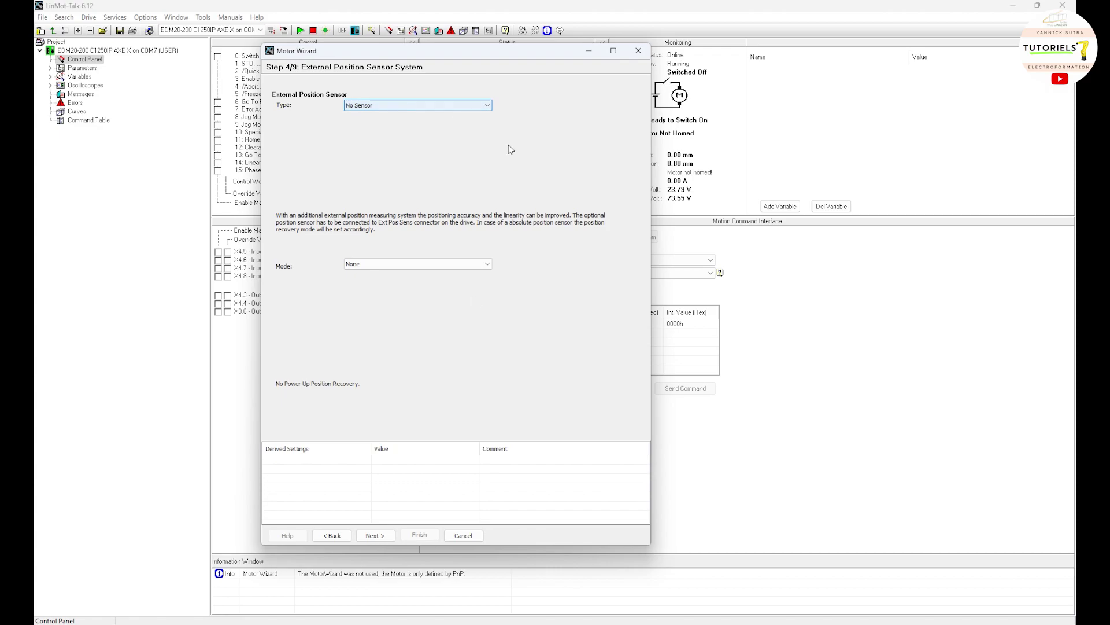
left_click(375, 535)
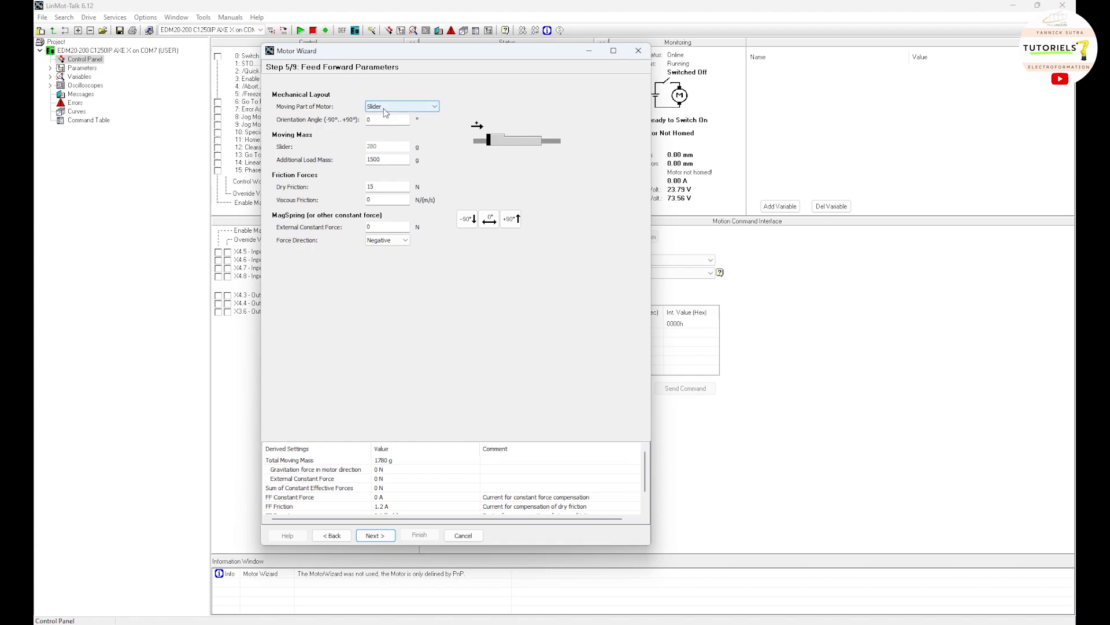
Keep Slider as the moving part of the motor and set the orientation angle to 90°
left_click(384, 109)
left_click(408, 106)
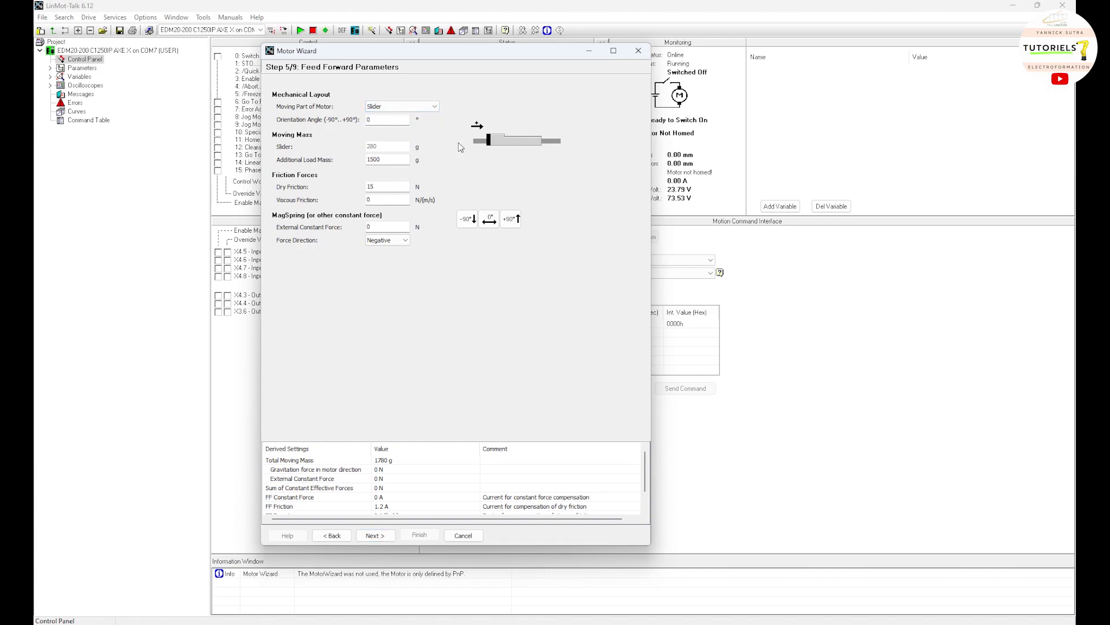
left_click_drag(379, 120, 343, 123)
type("90")
key("Return")
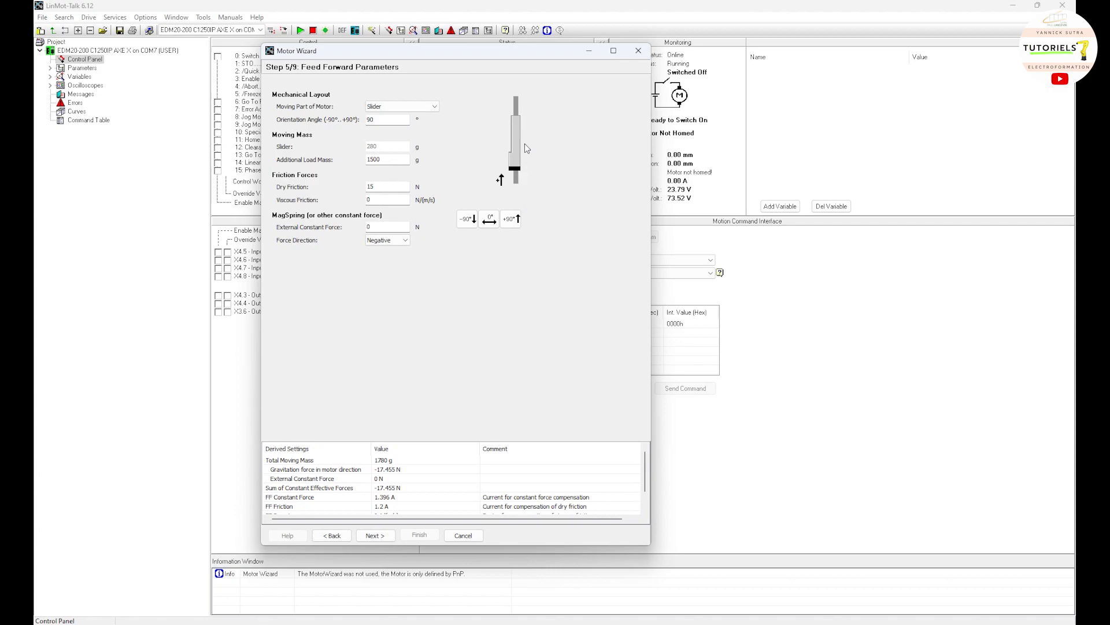
Set the motor's orientation angle to -90°
double_click(379, 119)
type("90")
key("Return")
key("Return")
left_click(373, 119)
key("Home")
type("-")
key("Return")
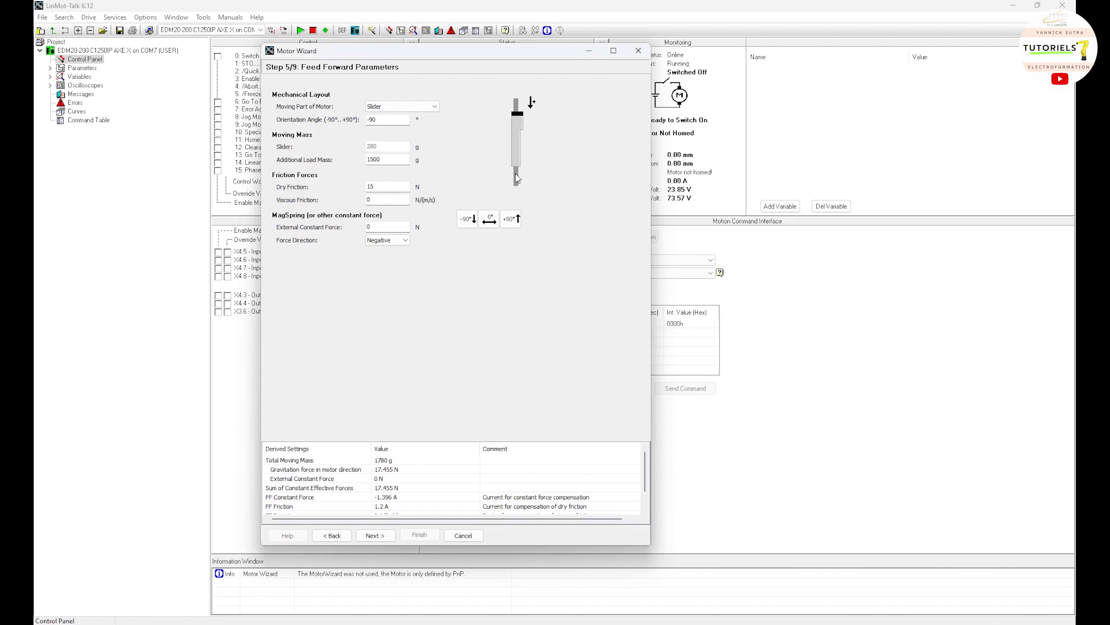
Set the orientation angle to 0° and accept the feed forward and PID position controller settings
left_click(337, 123)
type("0")
key("Return")
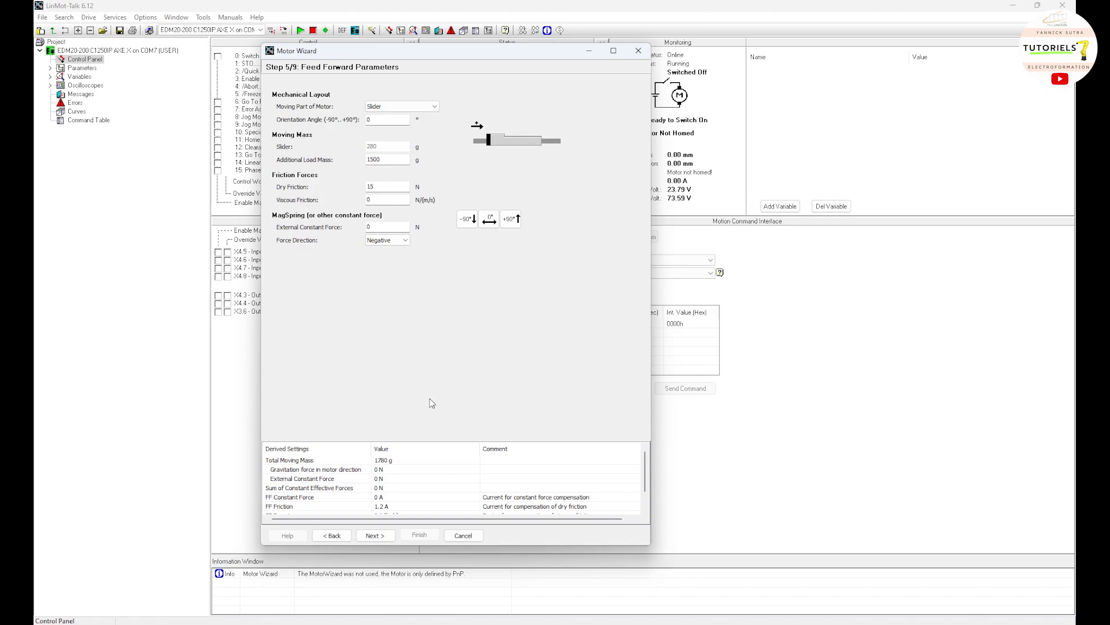
left_click(375, 535)
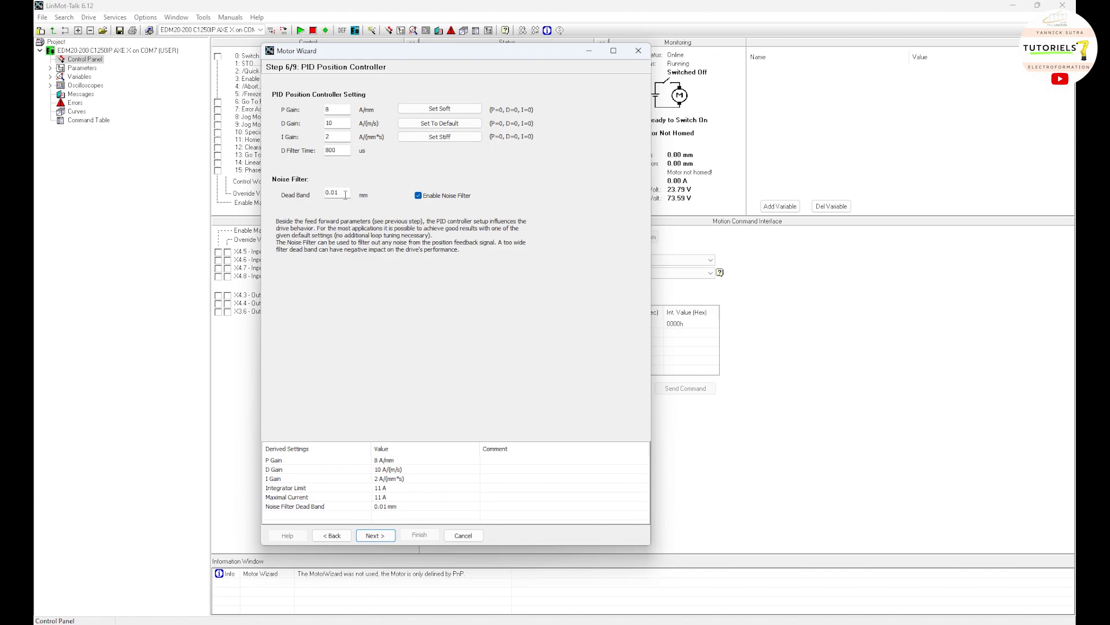
left_click(375, 535)
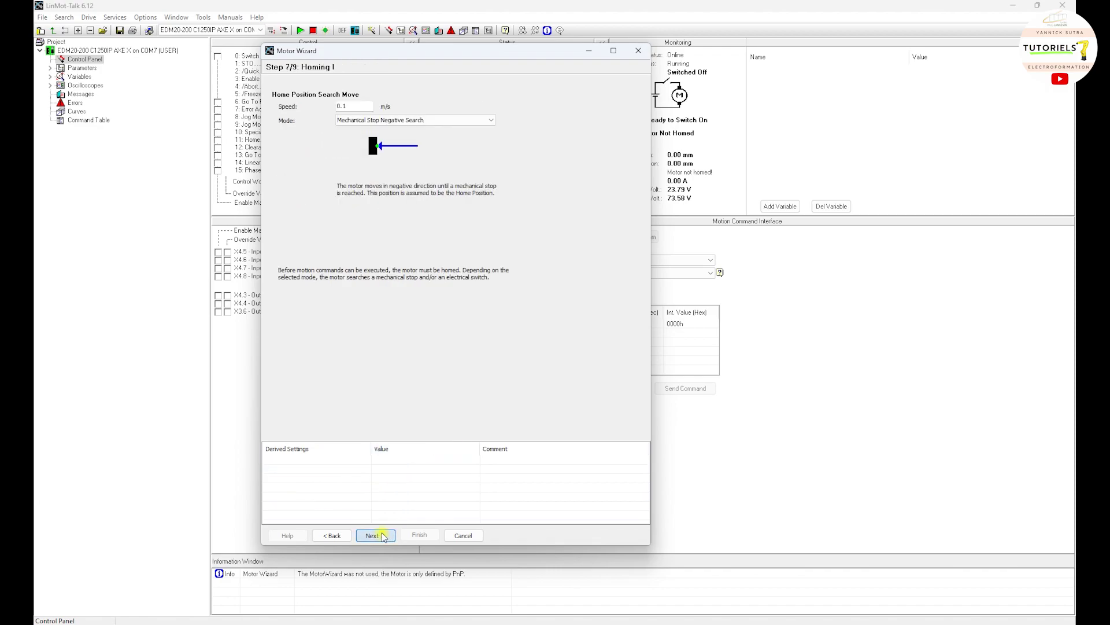
Keep Mechanical Stop Negative Search at 0.1 m/s as the home position search and proceed to the Homing II settings
left_click(401, 120)
left_click(400, 121)
left_click(402, 122)
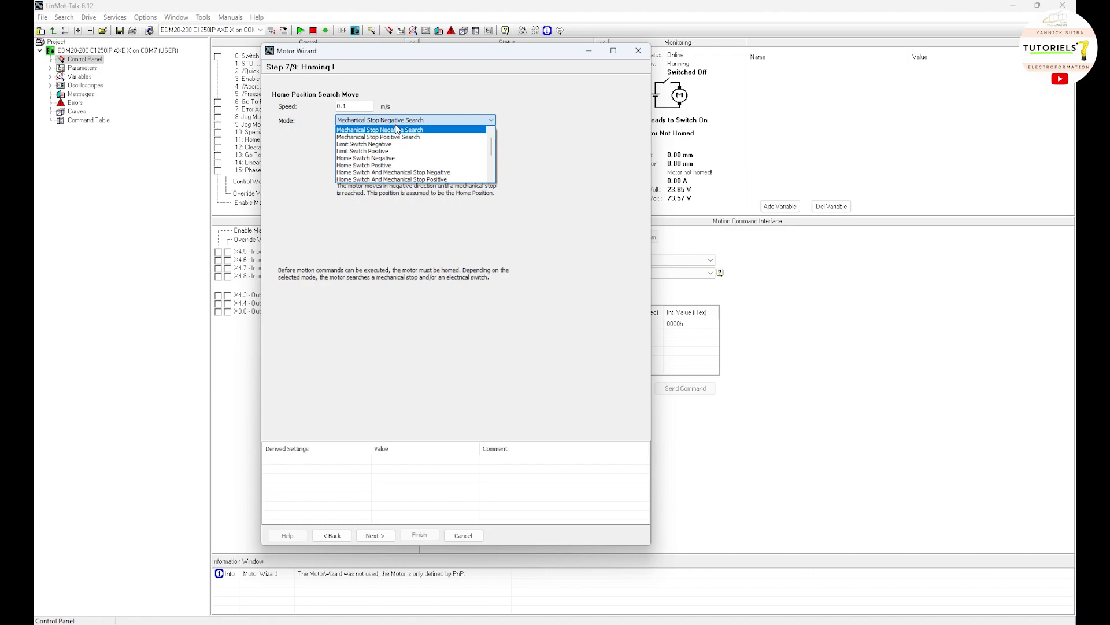
left_click(398, 122)
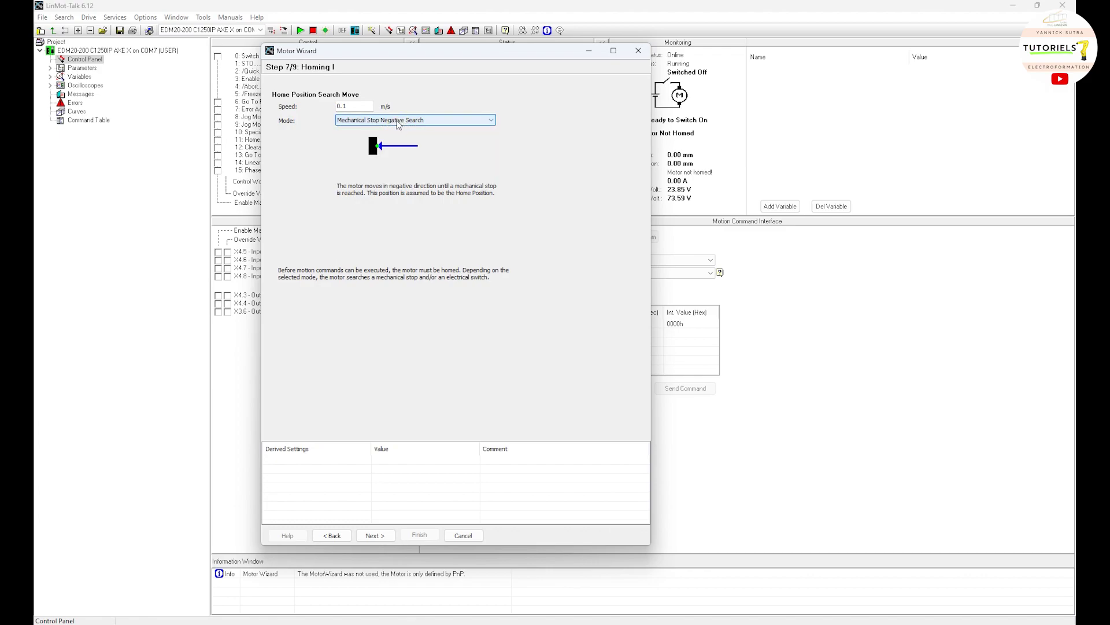
left_click(351, 104)
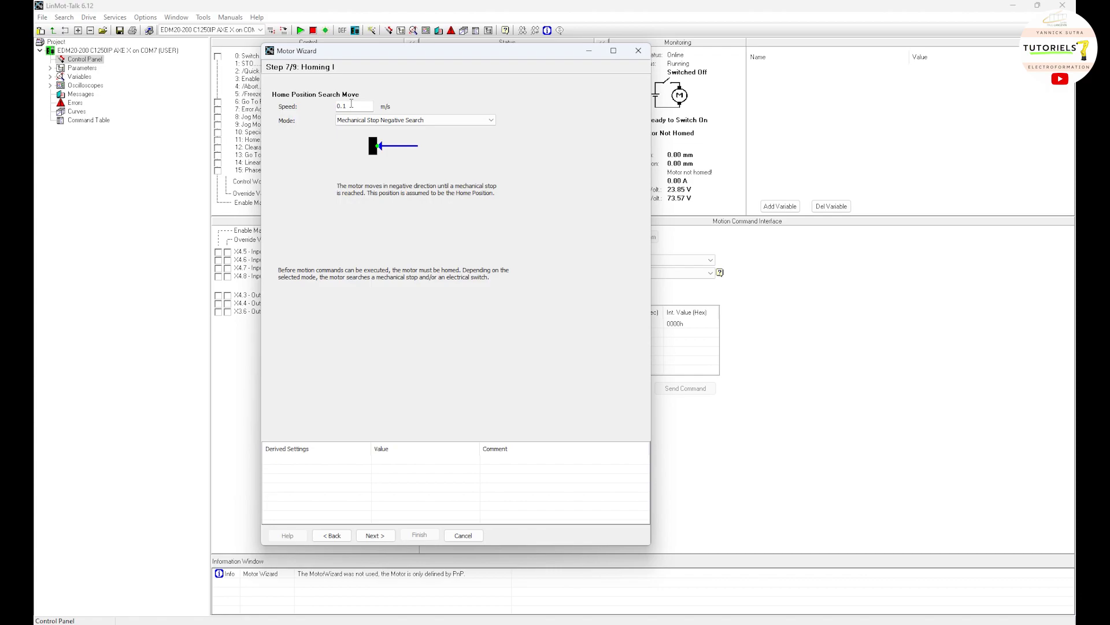
left_click(375, 535)
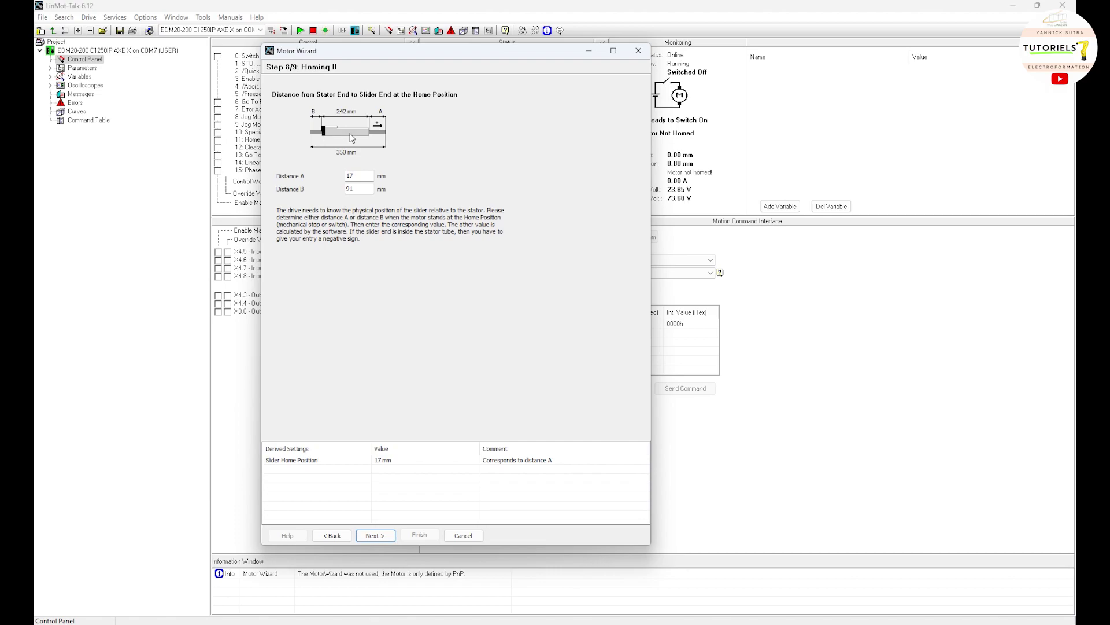
Accept the remaining homing settings and finish the wizard, allowing the firmware to stop so the parameters are written to the drive
left_click(374, 535)
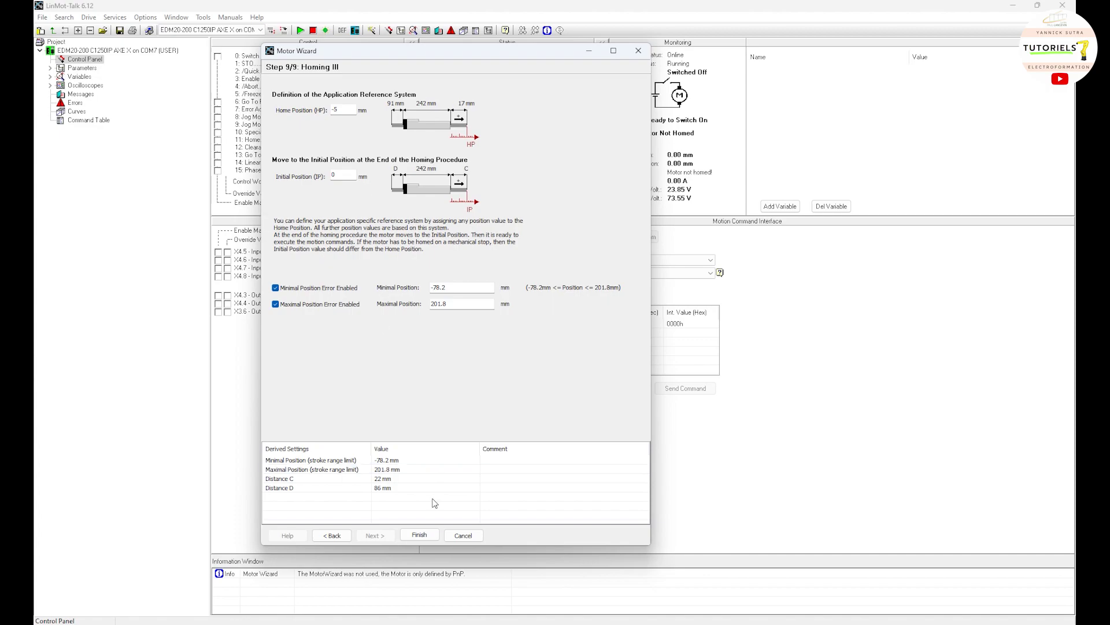
left_click(426, 536)
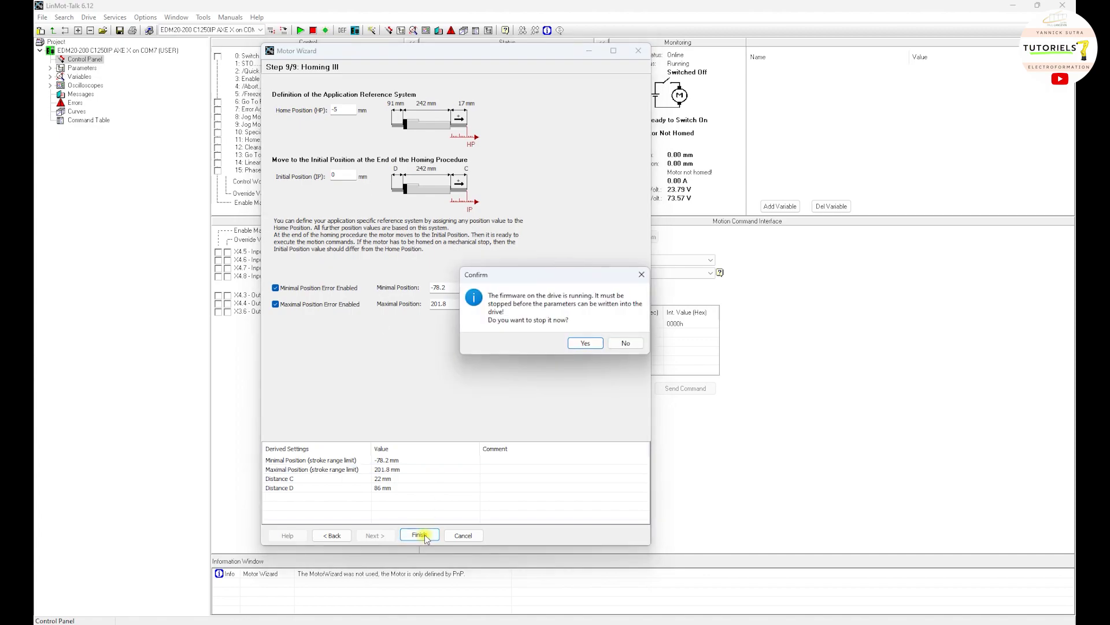
left_click(588, 344)
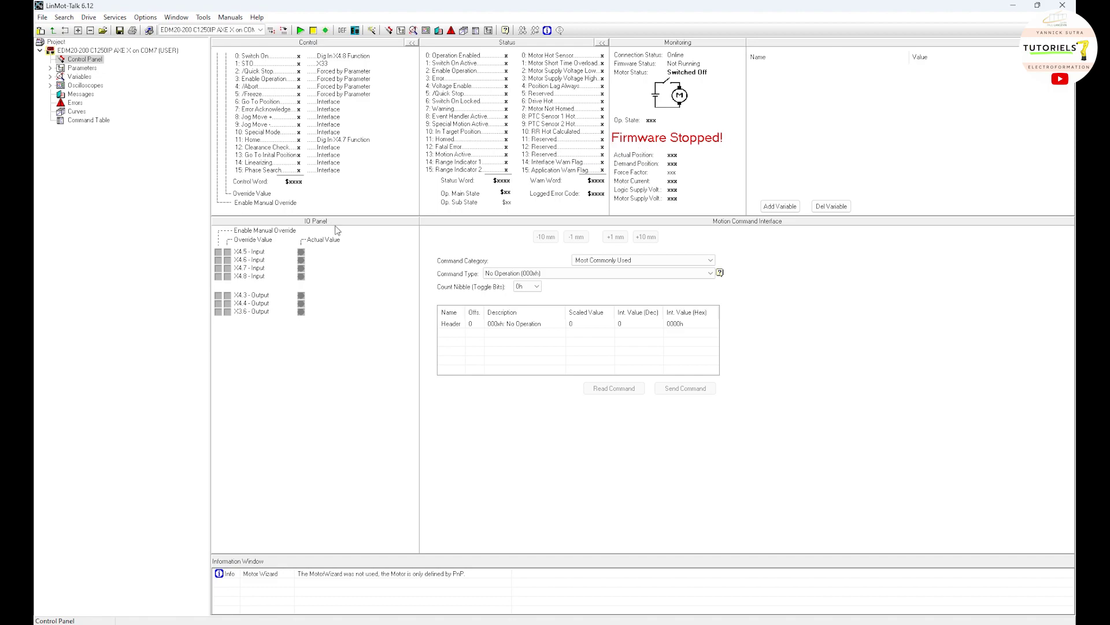
Restart the drive's firmware and confirm the reboot
left_click(299, 31)
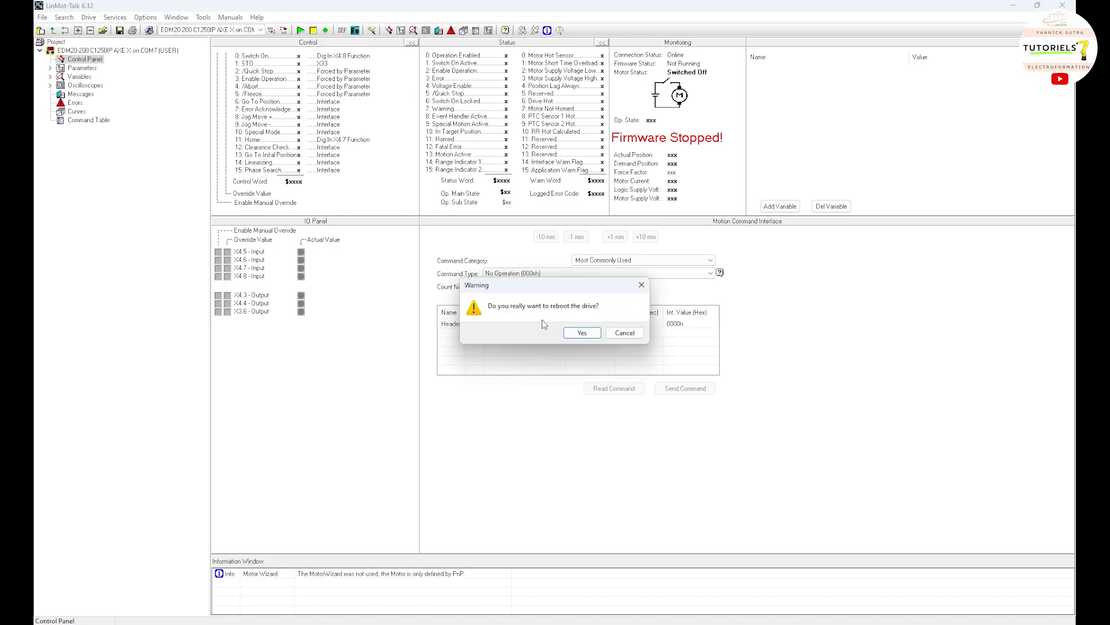
left_click(582, 333)
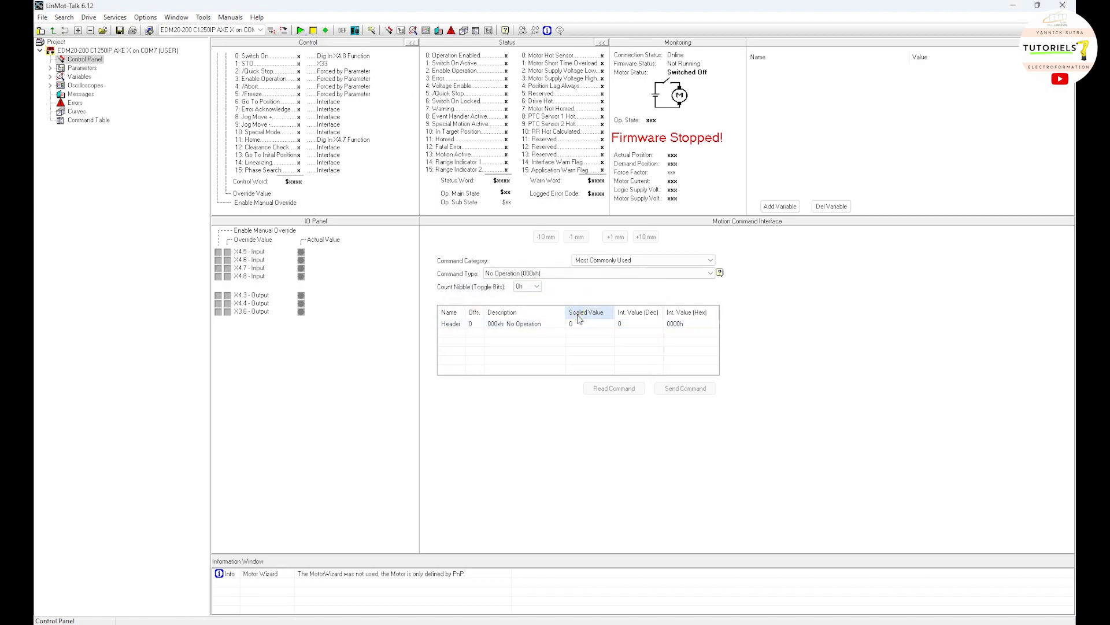